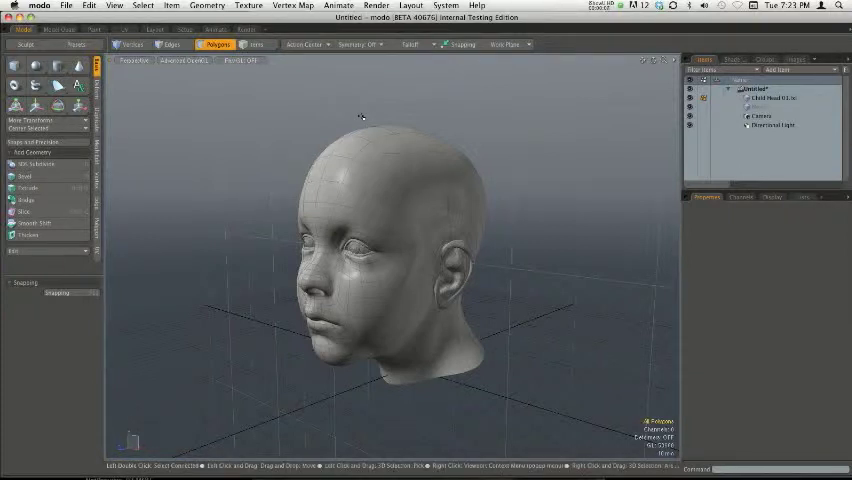
Orbit the camera around the child head, tilting it up, then swinging to each side profile.
key(alt)
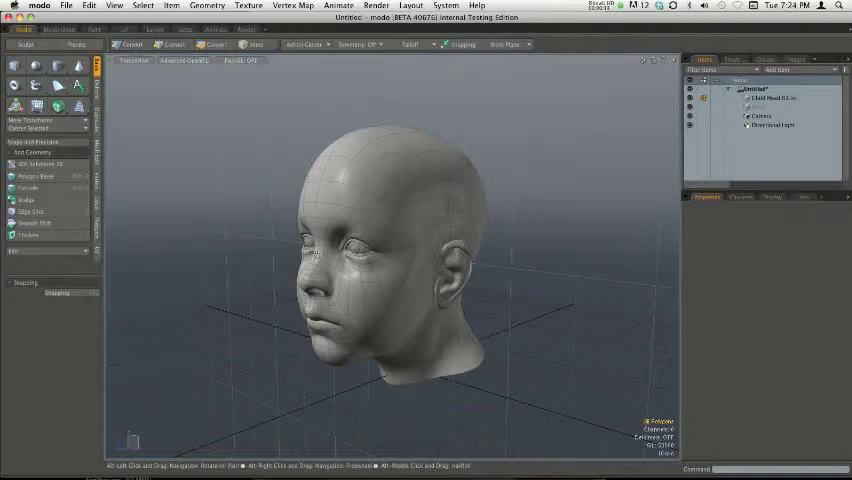
alt+drag(316, 253, 375, 243)
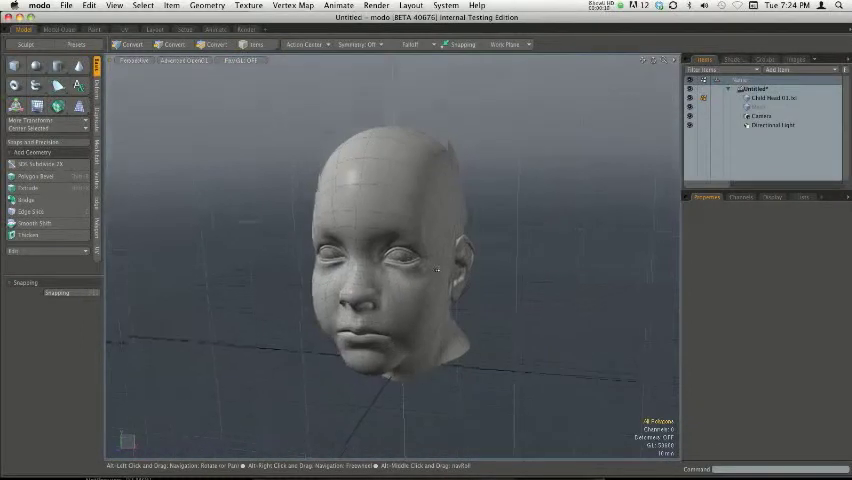
mouse_move(375, 243)
alt+mouse_down()
mouse_move(380, 280)
mouse_move(302, 256)
mouse_move(507, 201)
mouse_move(408, 279)
alt+mouse_up()
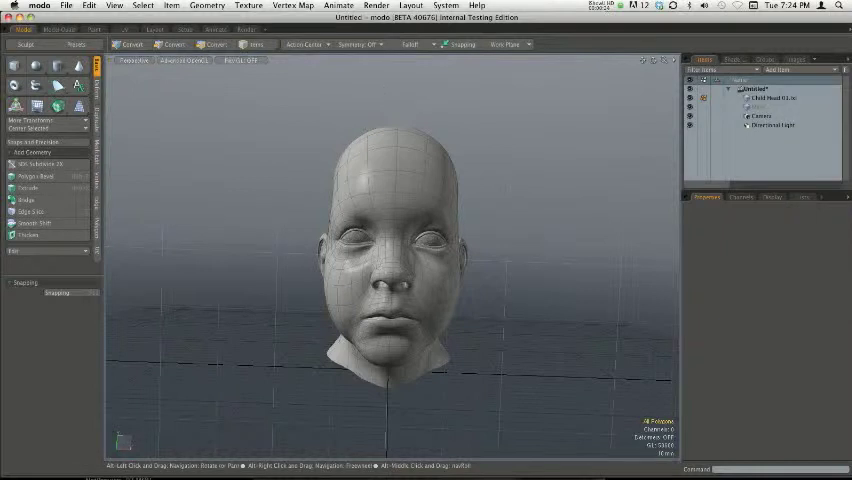
mouse_move(391, 72)
alt+mouse_down()
mouse_move(450, 160)
mouse_move(555, 152)
mouse_move(406, 222)
mouse_move(380, 250)
alt+mouse_up()
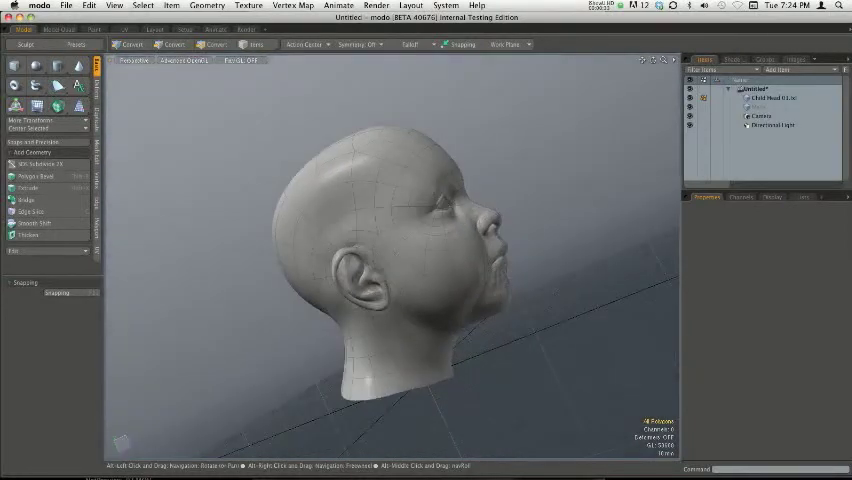
mouse_move(344, 149)
alt+mouse_down()
mouse_move(379, 263)
mouse_move(443, 317)
mouse_move(405, 288)
alt+mouse_up()
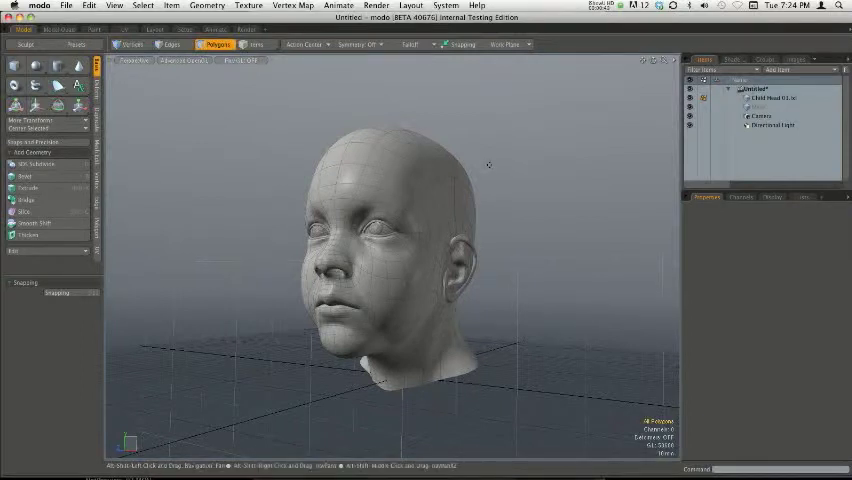
Pan the head across and back to centre, then zoom in and out on the eye and nose.
alt+drag(405, 288, 300, 300)
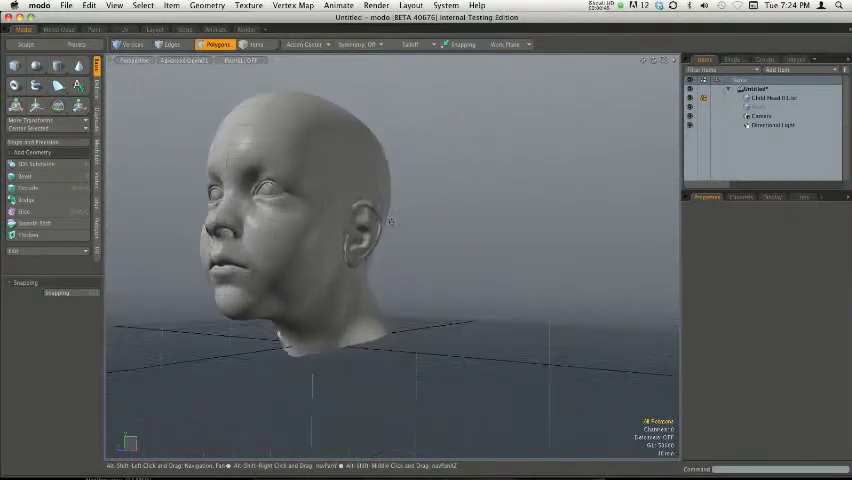
alt+drag(300, 300, 460, 229)
key(3)
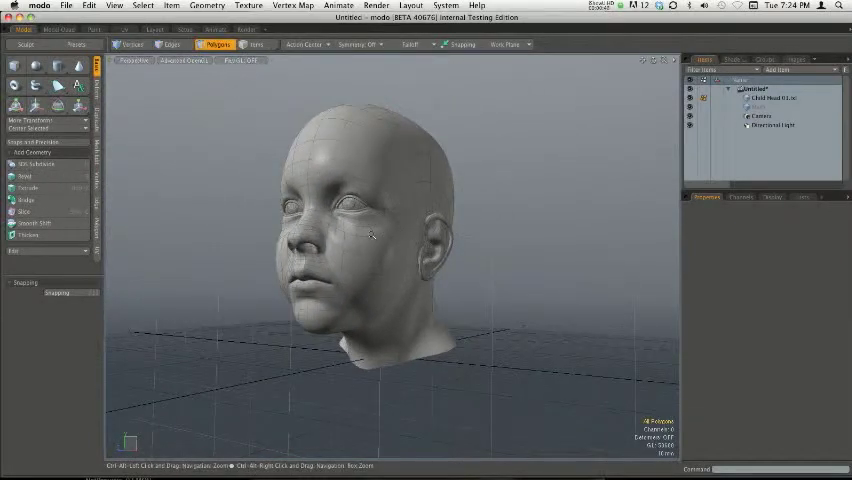
mouse_move(365, 222)
ctrl+alt+mouse_down()
mouse_move(472, 222)
mouse_move(344, 213)
ctrl+alt+mouse_up()
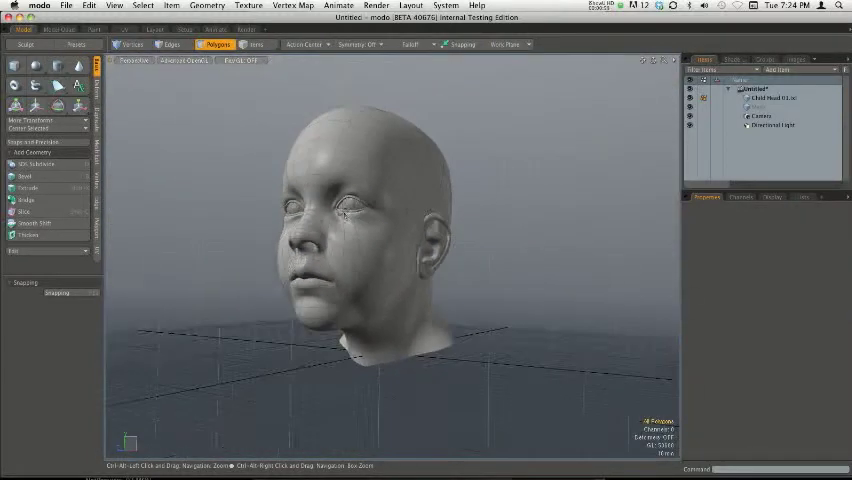
mouse_move(299, 244)
ctrl+alt+mouse_down()
mouse_move(331, 247)
mouse_move(338, 309)
mouse_move(453, 271)
ctrl+alt+mouse_up()
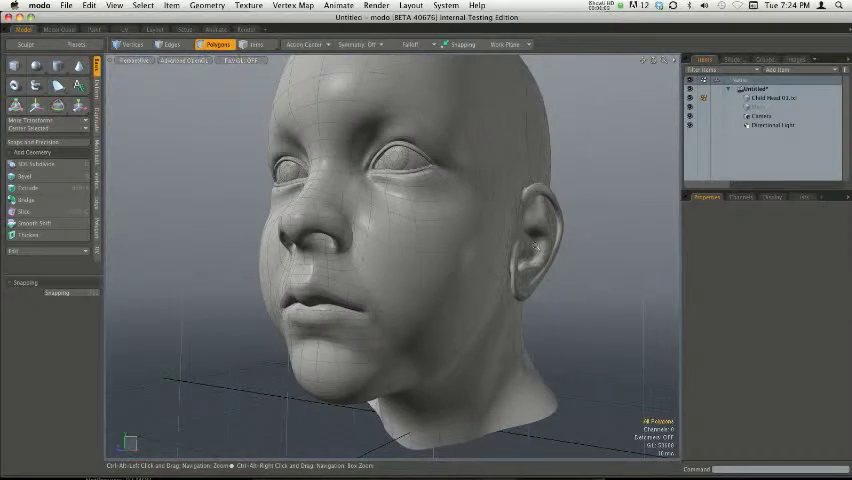
Zoom close into the ear, back out to the whole head, then orbit to a front view.
ctrl+alt+drag(535, 248, 650, 253)
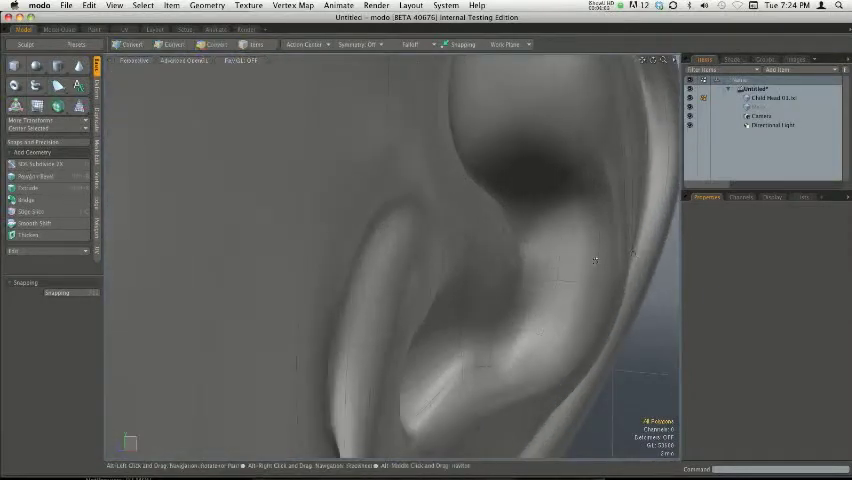
ctrl+alt+drag(604, 267, 650, 265)
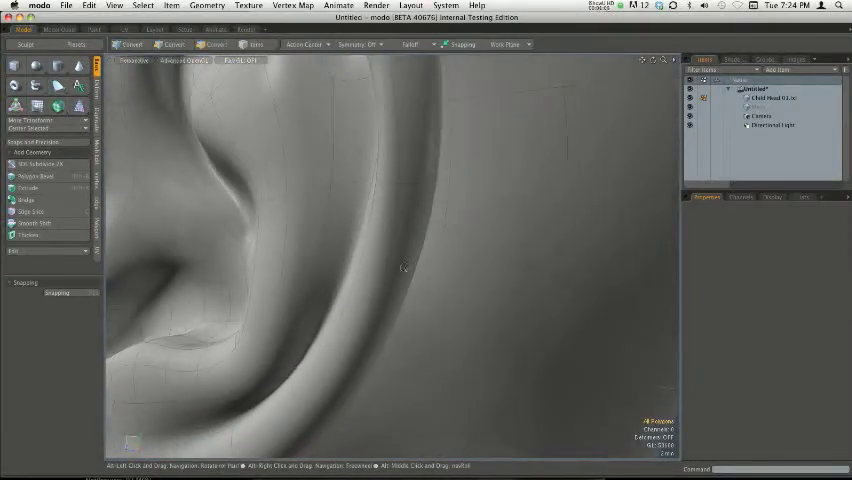
ctrl+alt+drag(551, 266, 392, 266)
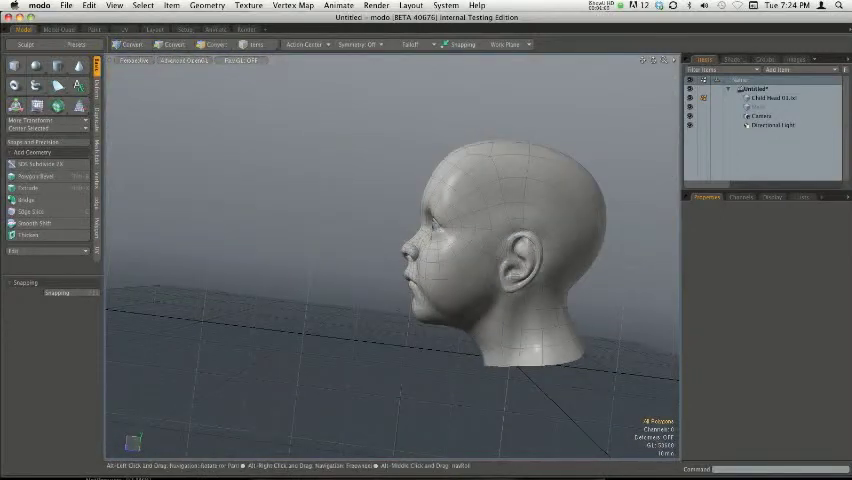
key(3)
mouse_move(495, 270)
alt+shift+mouse_down()
mouse_move(355, 256)
mouse_move(465, 277)
mouse_move(300, 255)
mouse_move(396, 252)
mouse_move(365, 230)
mouse_move(457, 261)
mouse_move(441, 254)
mouse_move(459, 319)
alt+shift+mouse_up()
Autofit the head into view, zoom off into the grid, autofit again and orbit around it.
key(3)
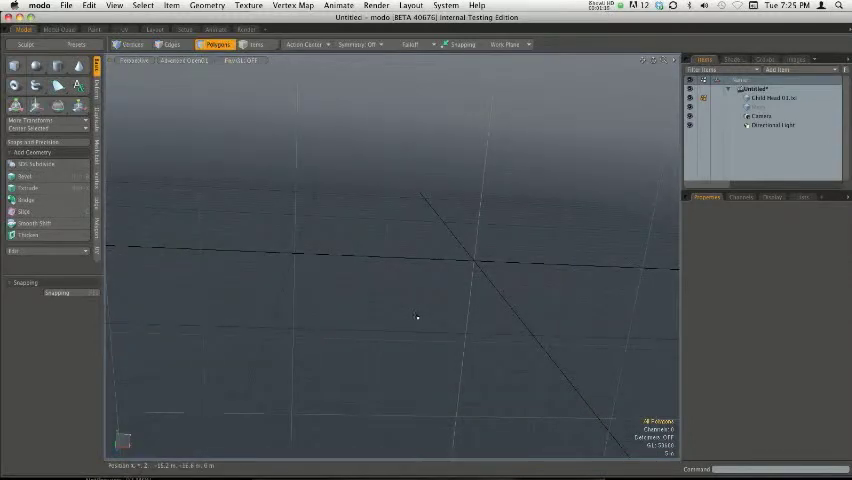
key(Home)
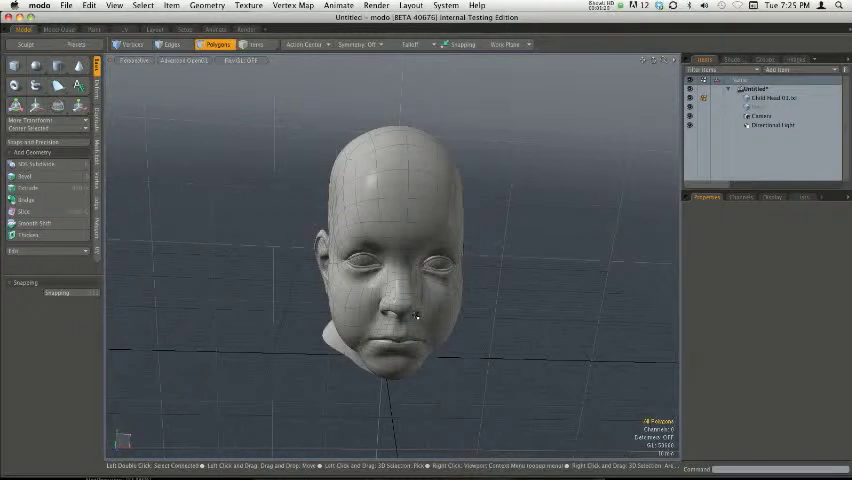
alt+drag(415, 316, 563, 273)
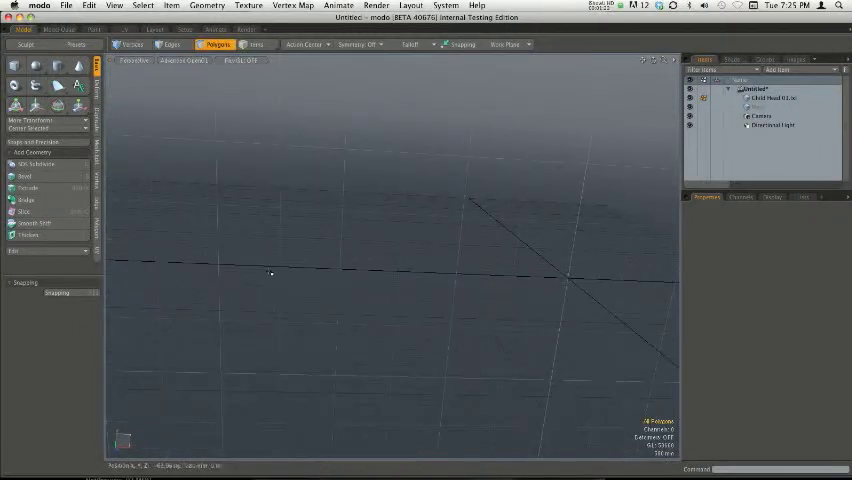
key(Home)
mouse_move(428, 265)
alt+mouse_down()
mouse_move(265, 260)
mouse_move(427, 261)
mouse_move(453, 330)
alt+mouse_up()
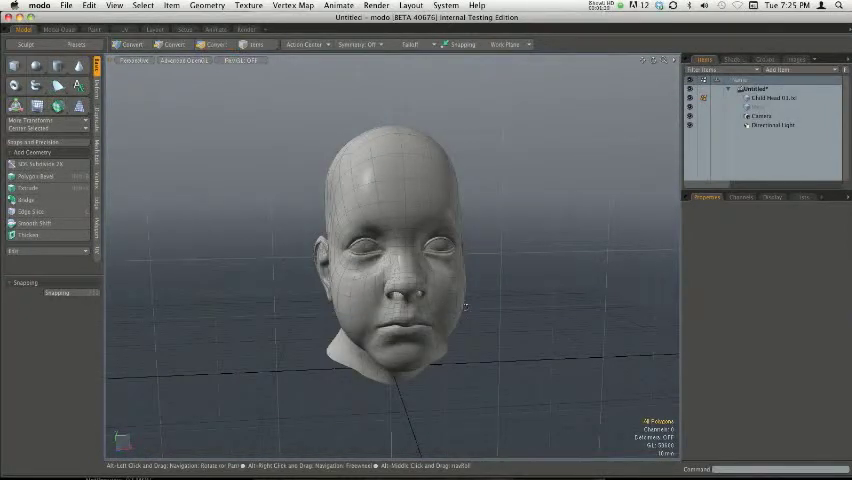
Orbit the head through several angles to a near front-on three-quarter view.
alt+drag(465, 307, 377, 379)
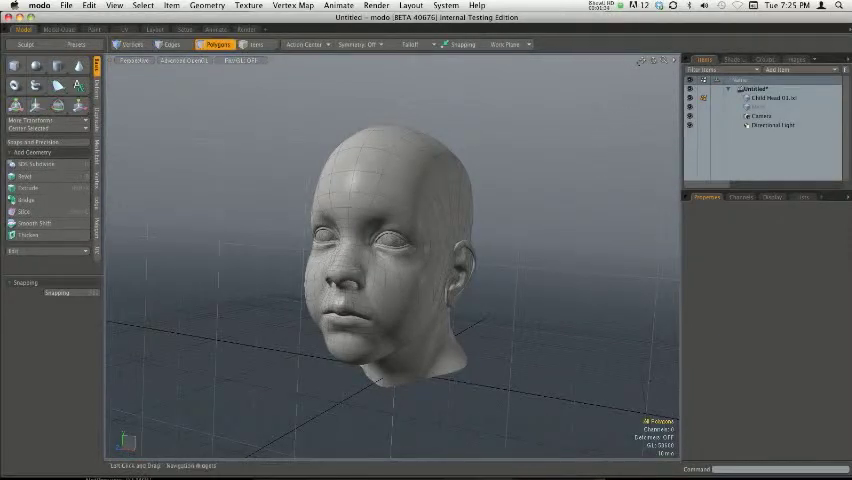
alt+drag(390, 260, 360, 250)
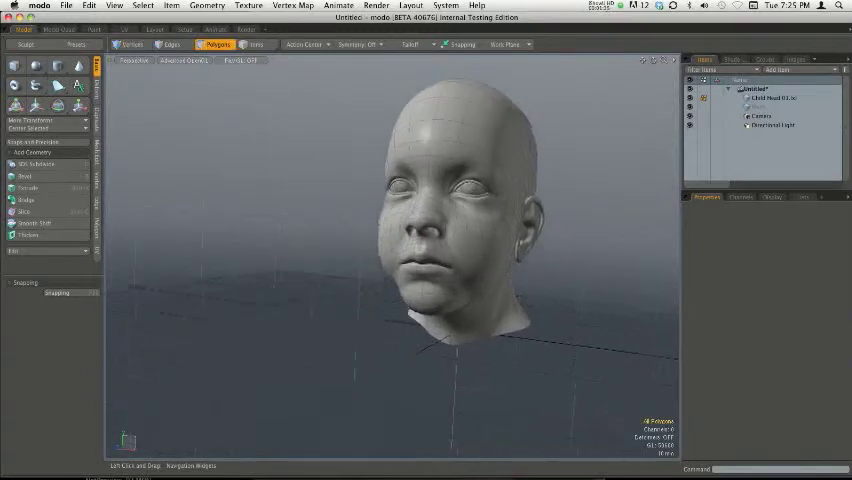